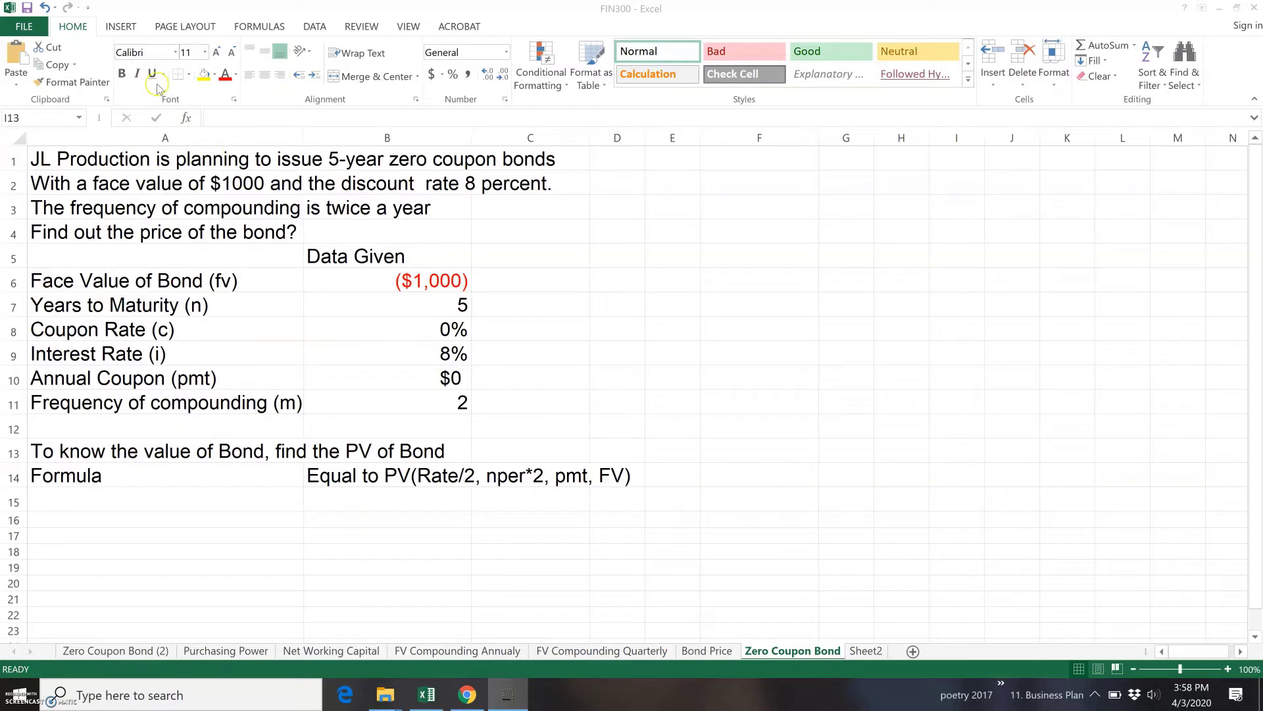
pyautogui.click(421, 159)
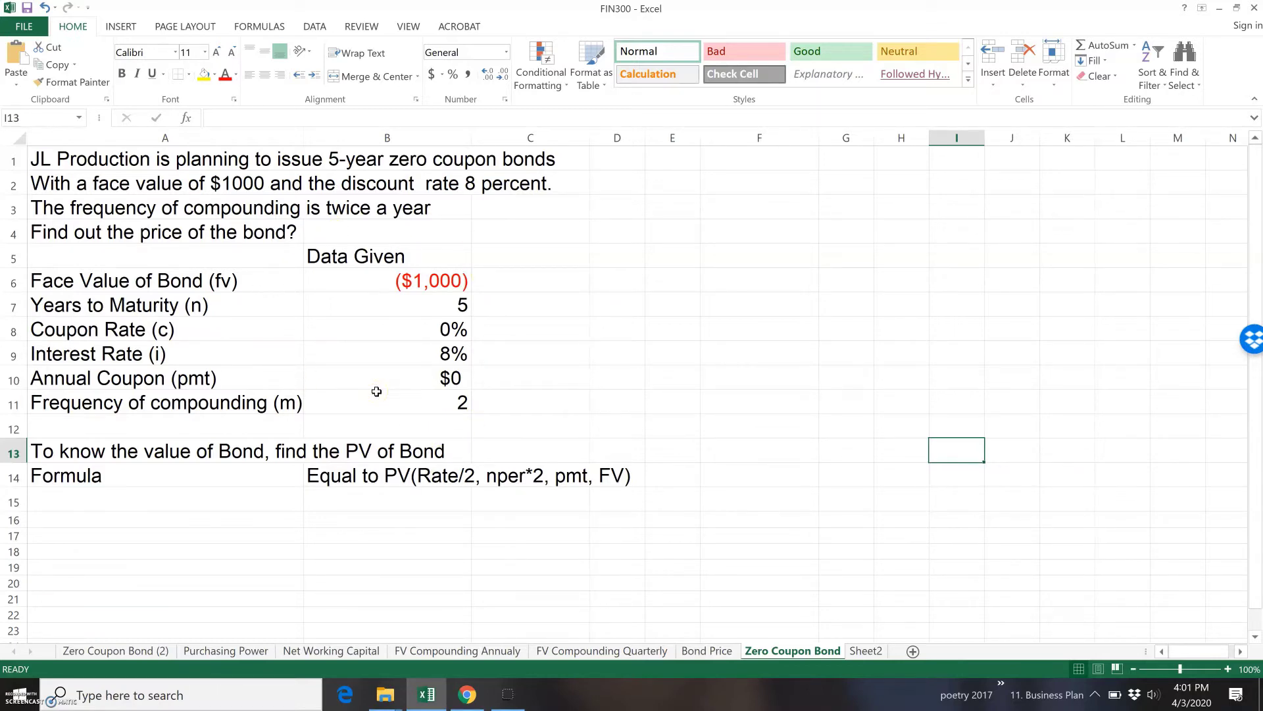
pyautogui.click(192, 277)
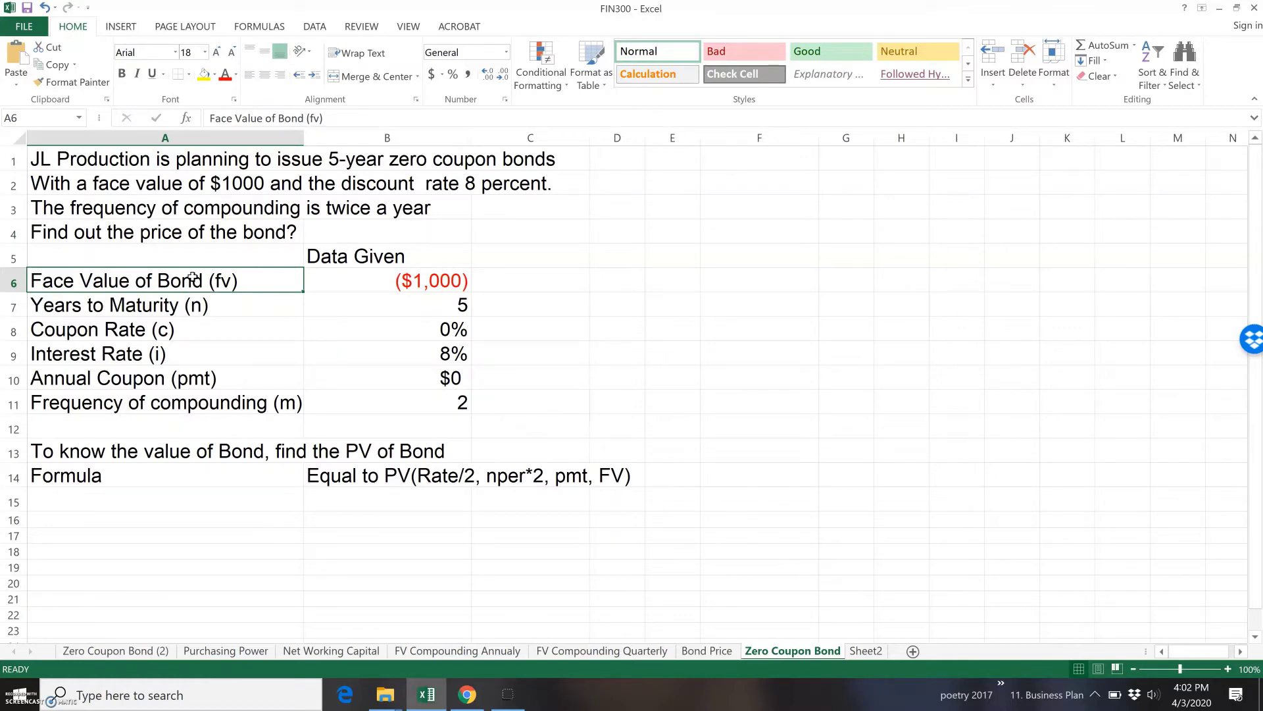
pyautogui.click(195, 302)
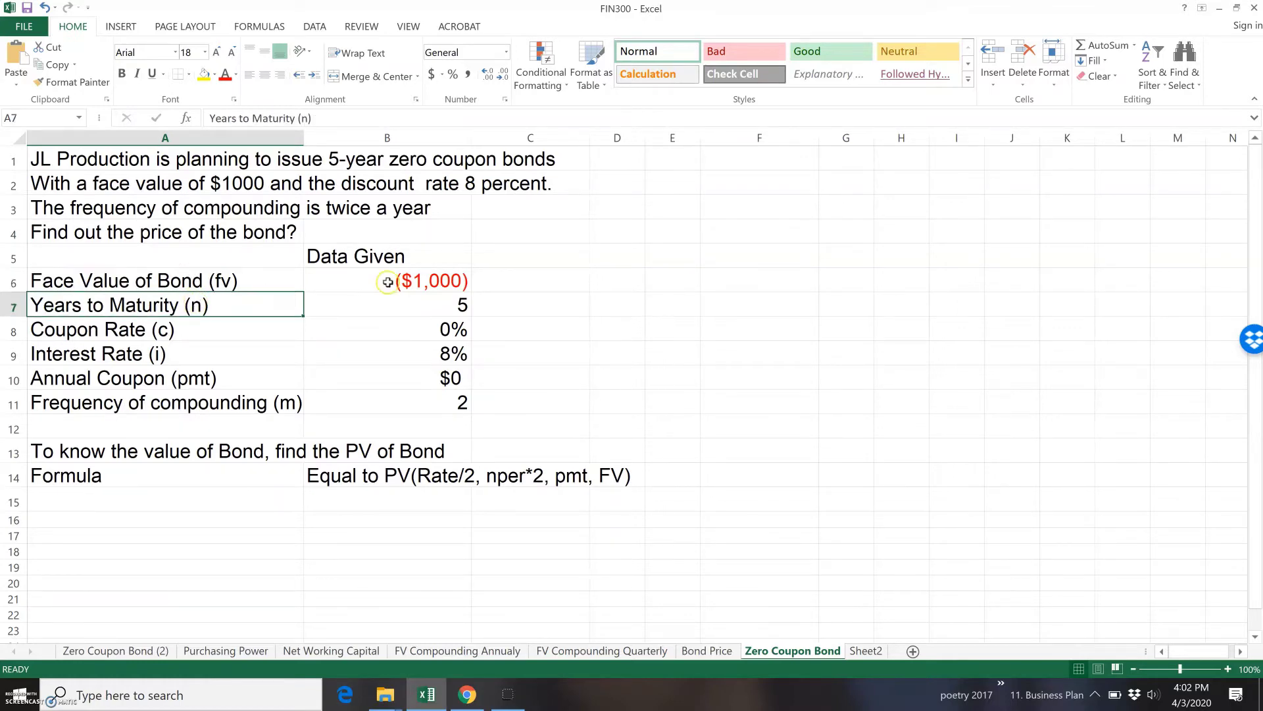
pyautogui.click(405, 306)
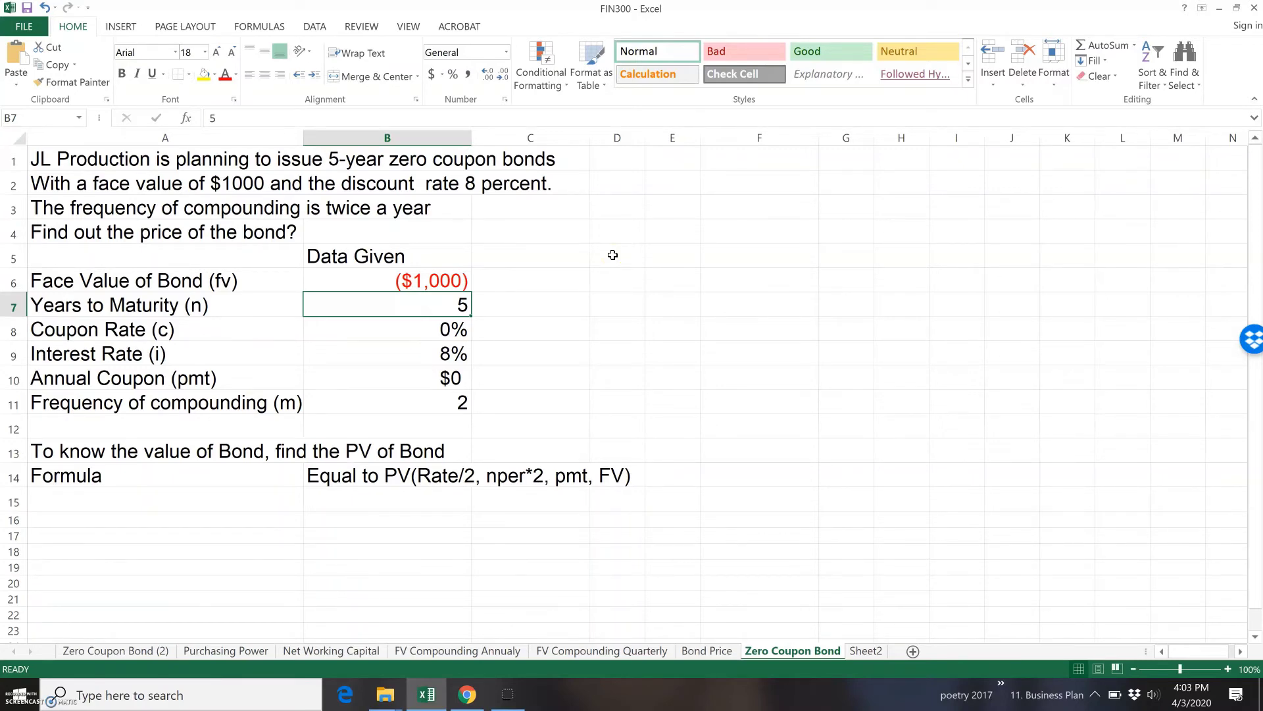
# Calculate the number of compounding periods in C7 by multiplying years to maturity by compounding frequency with =B7*B11
pyautogui.click(530, 307)
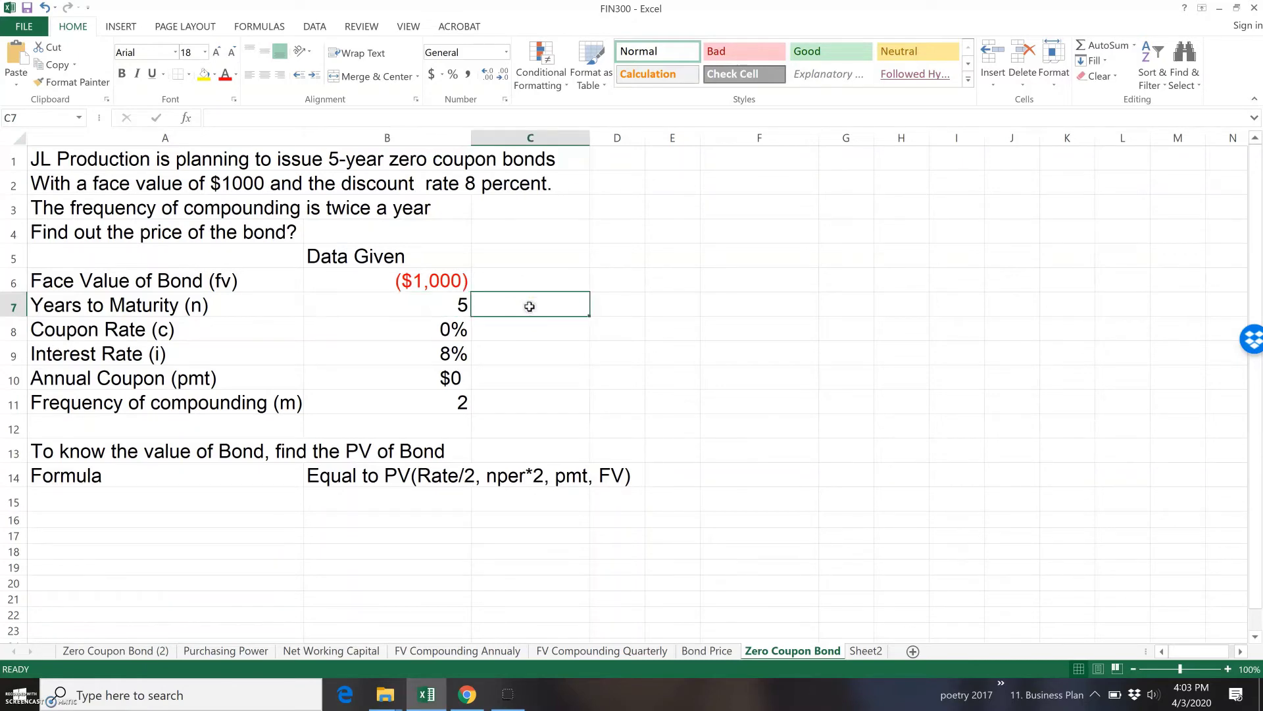
pyautogui.write('=')
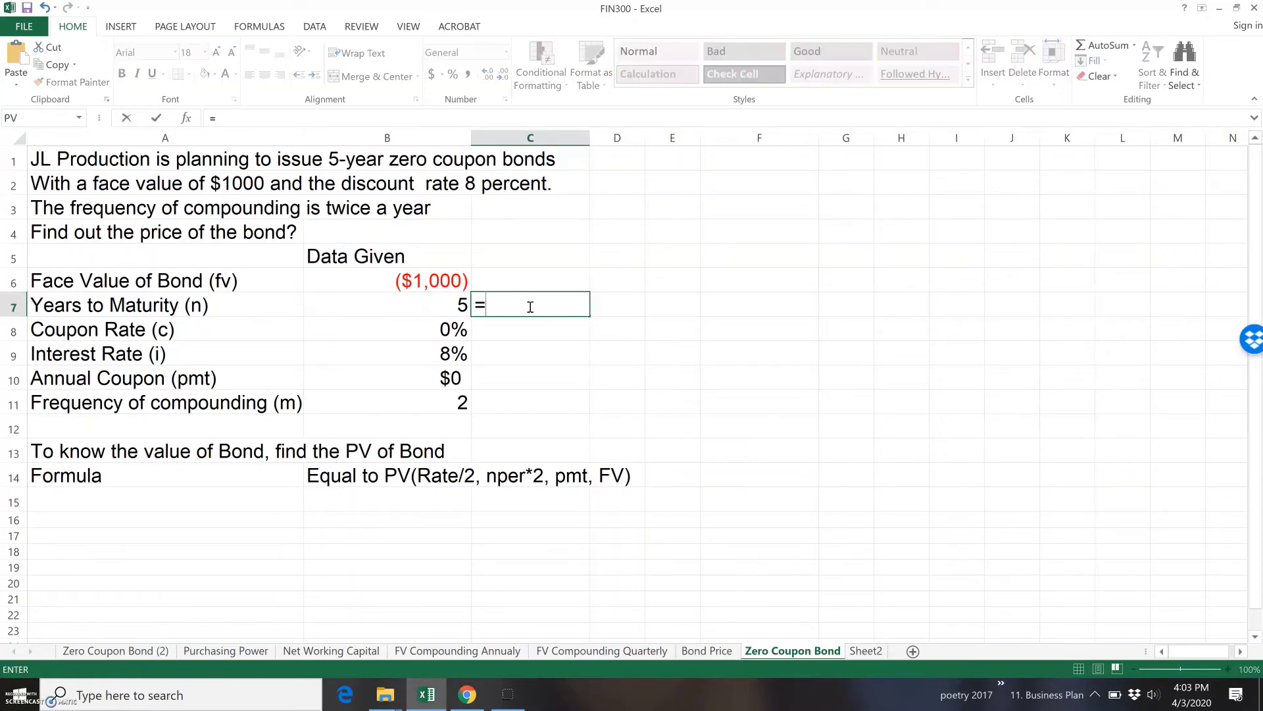
pyautogui.click(409, 308)
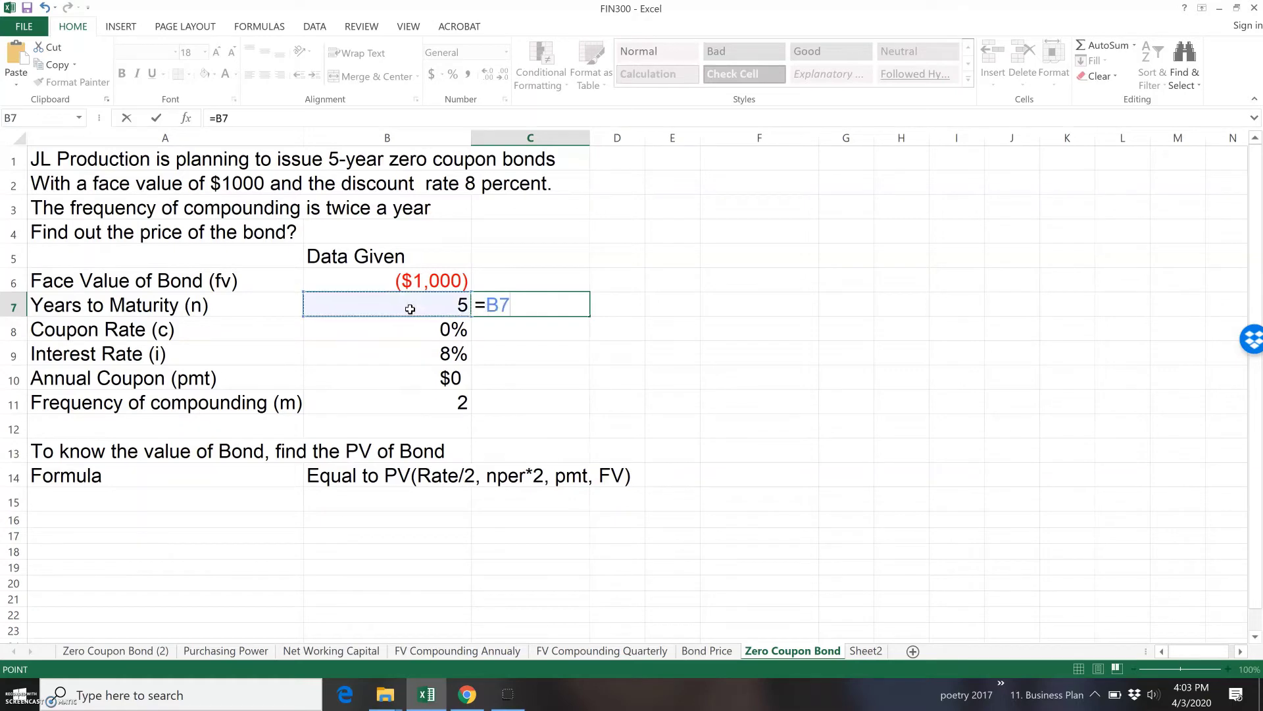
pyautogui.write('*')
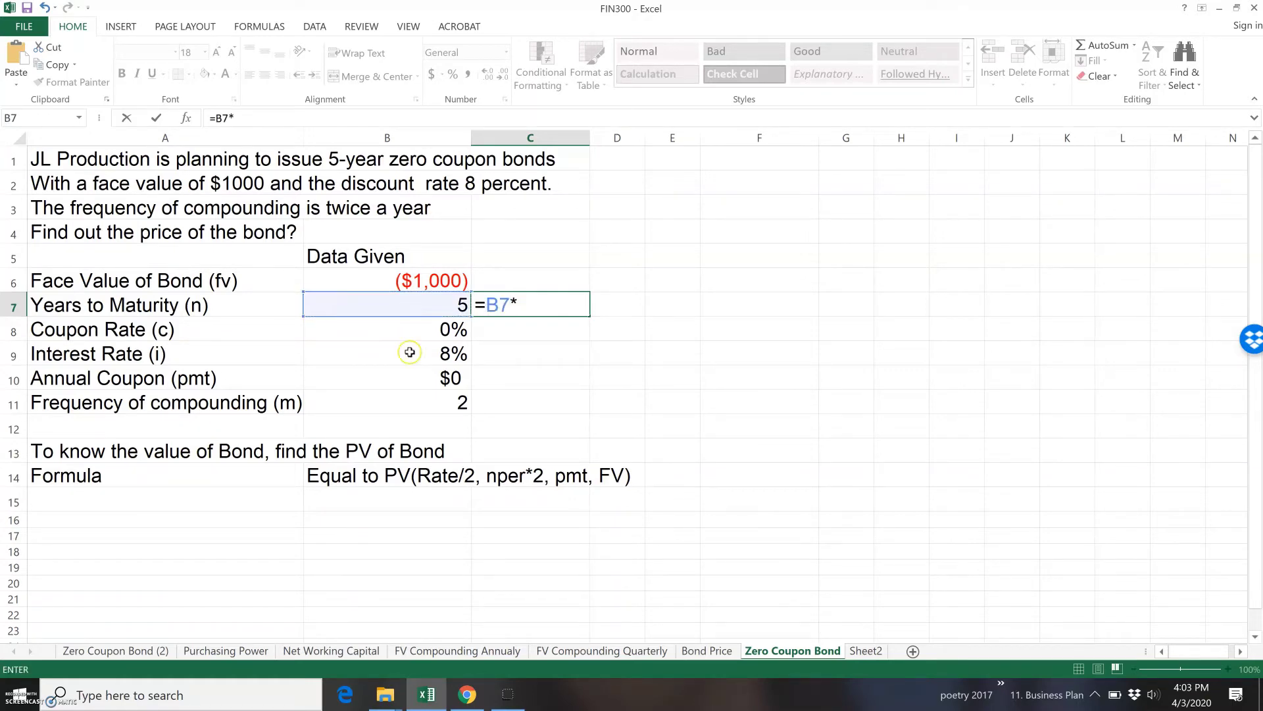
pyautogui.click(440, 405)
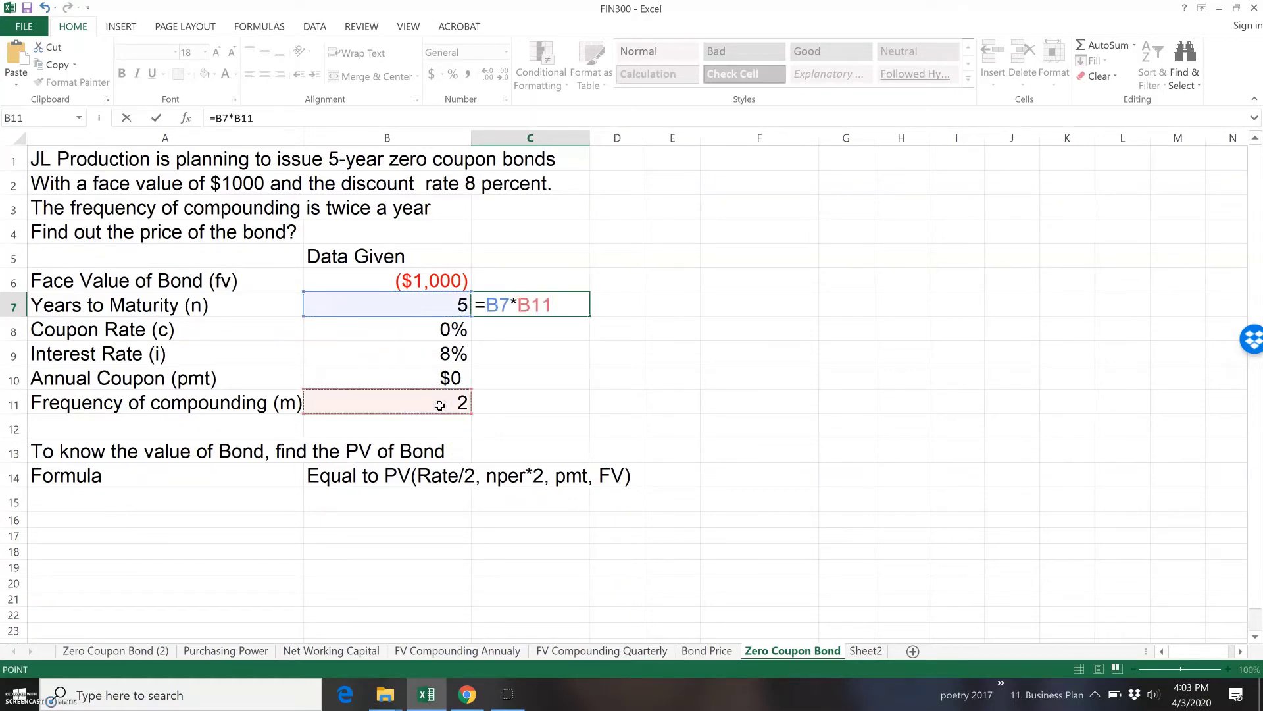
pyautogui.press('Return')
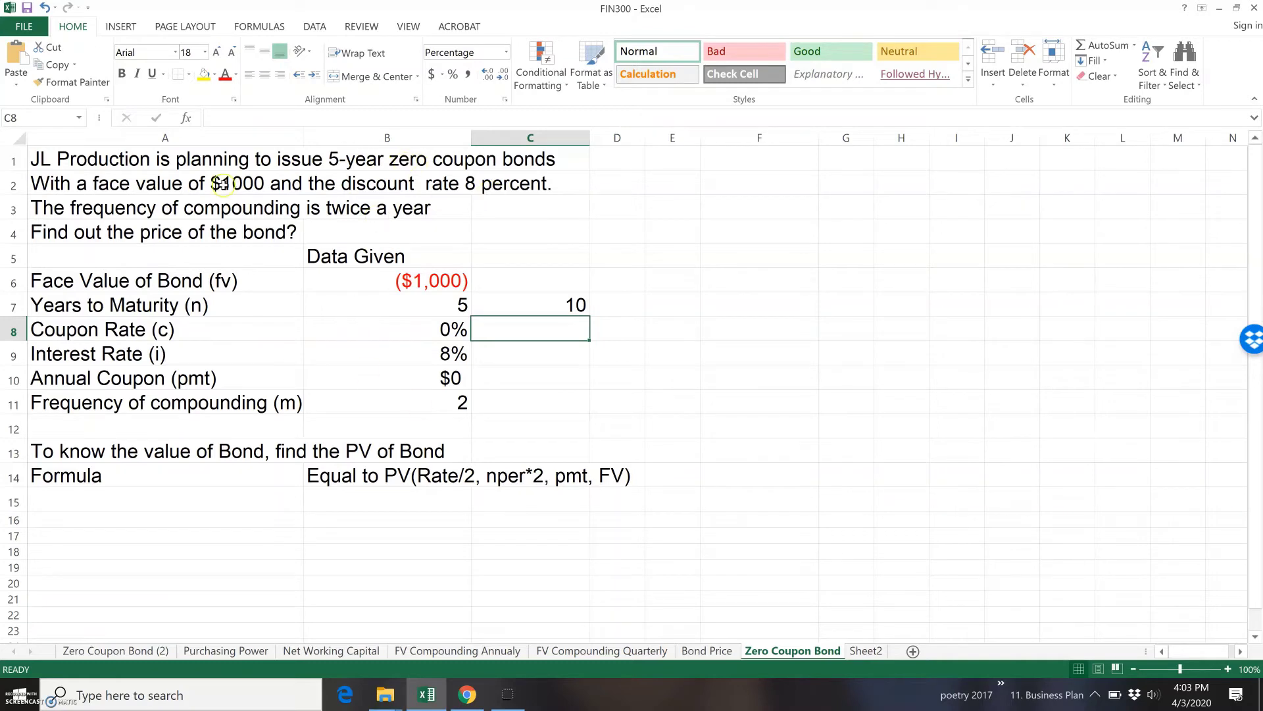
pyautogui.click(175, 164)
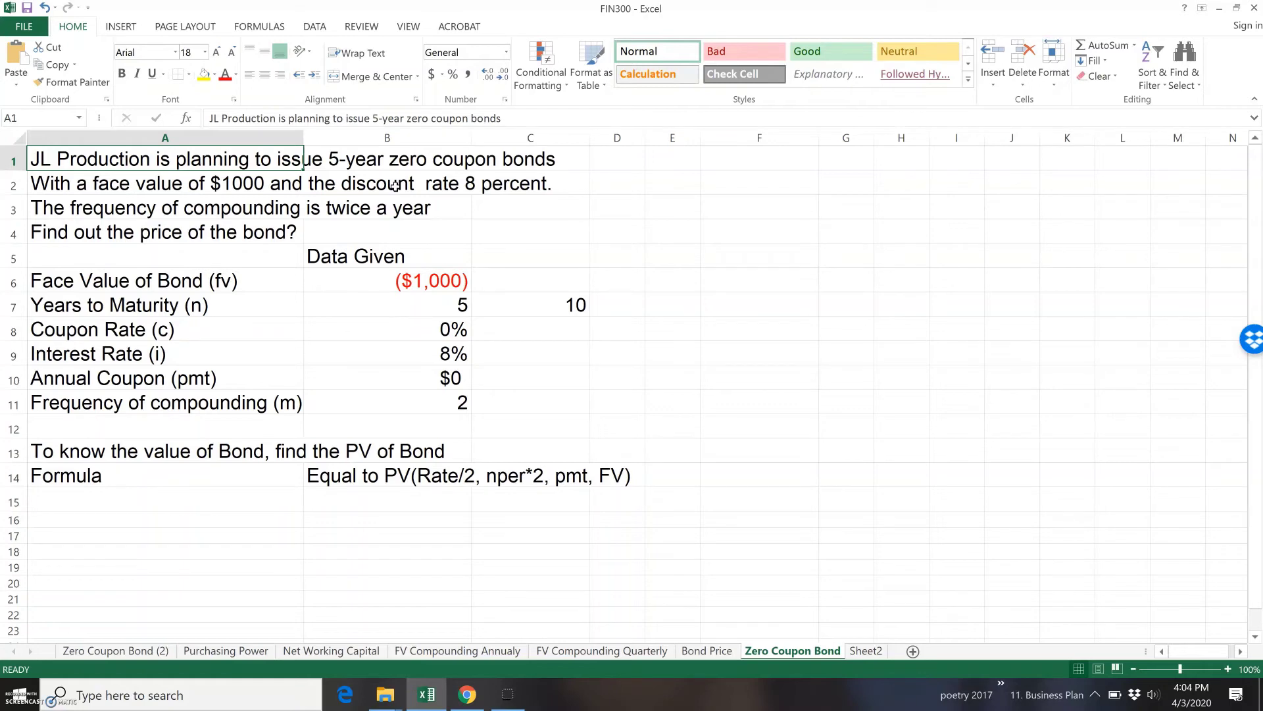
pyautogui.click(400, 331)
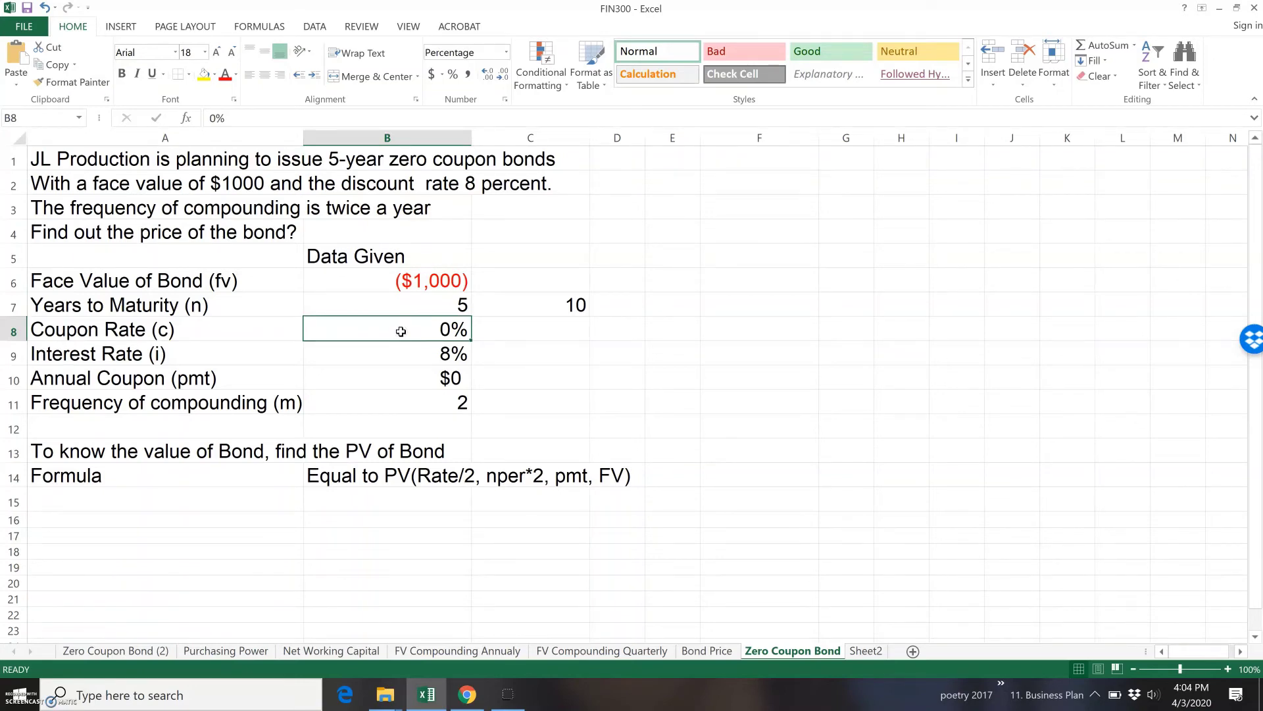
pyautogui.click(387, 388)
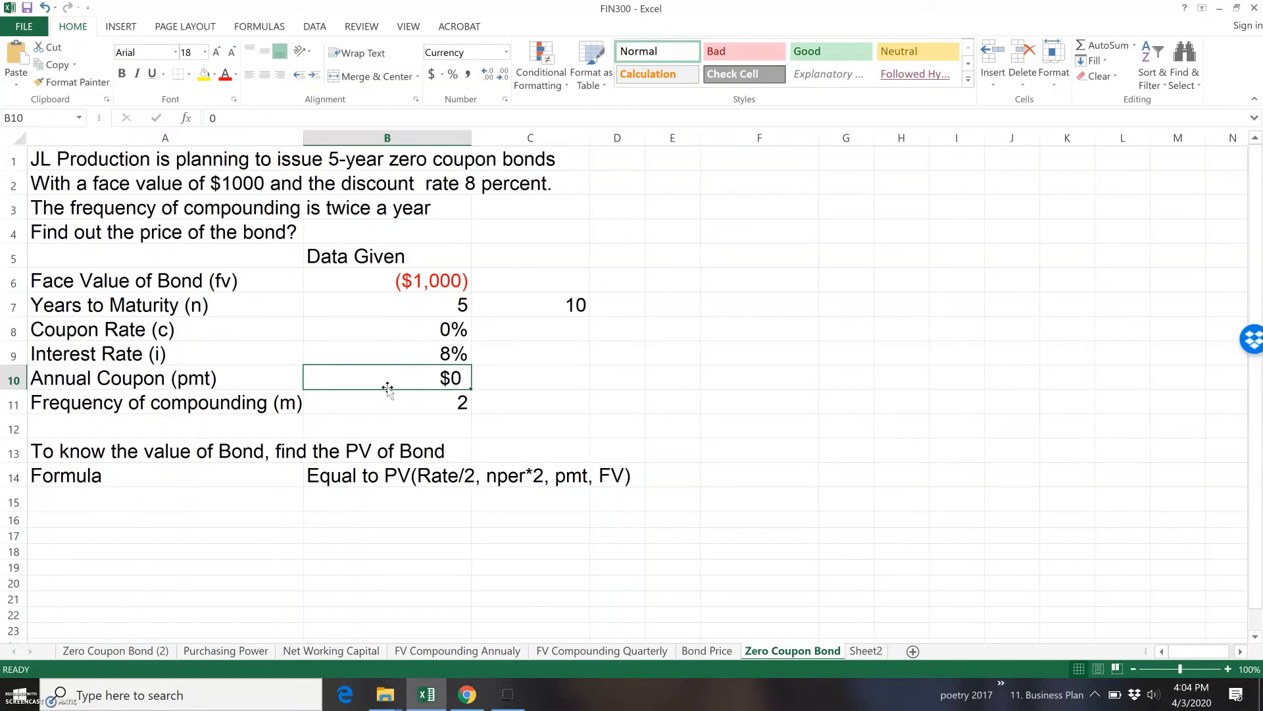
pyautogui.click(176, 276)
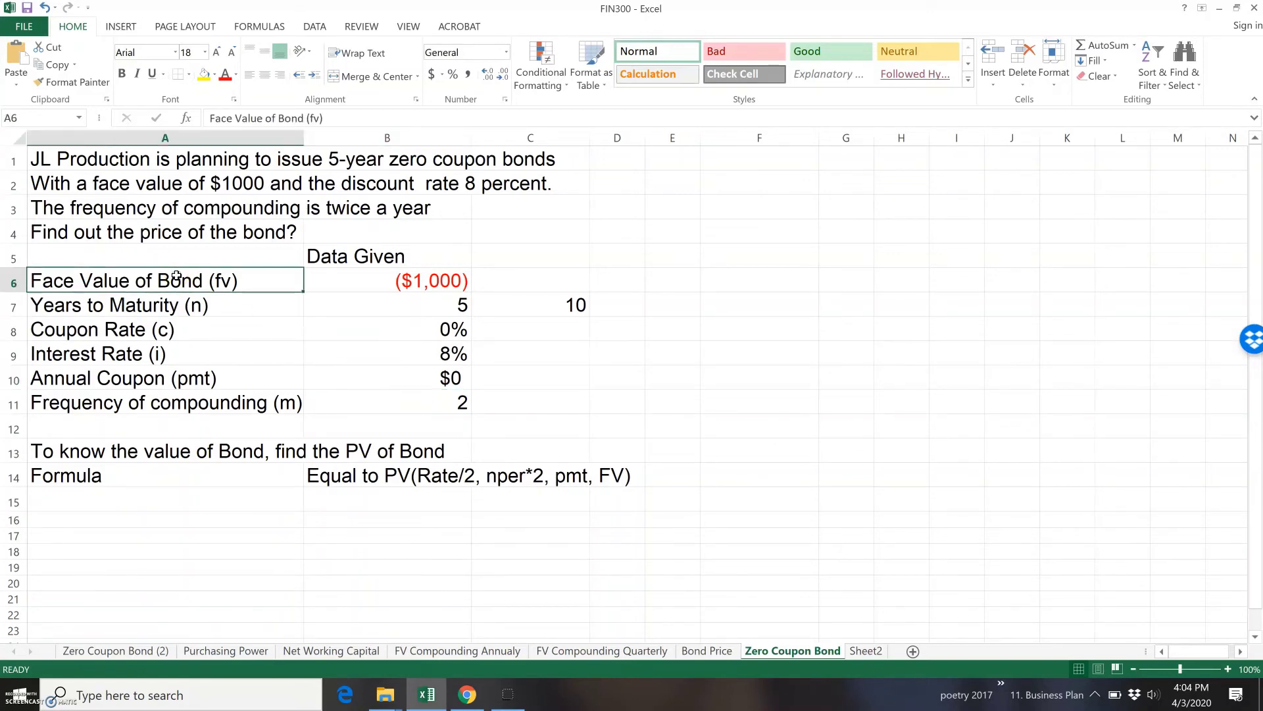
pyautogui.click(173, 329)
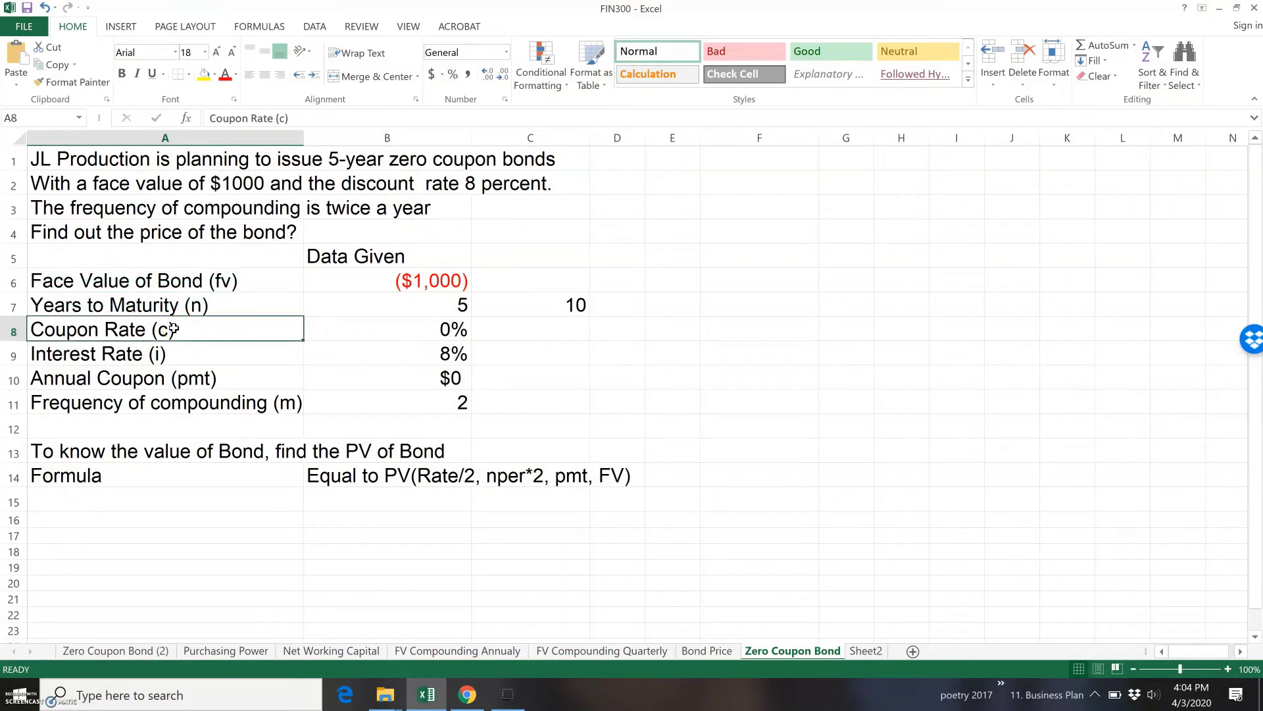
pyautogui.click(413, 381)
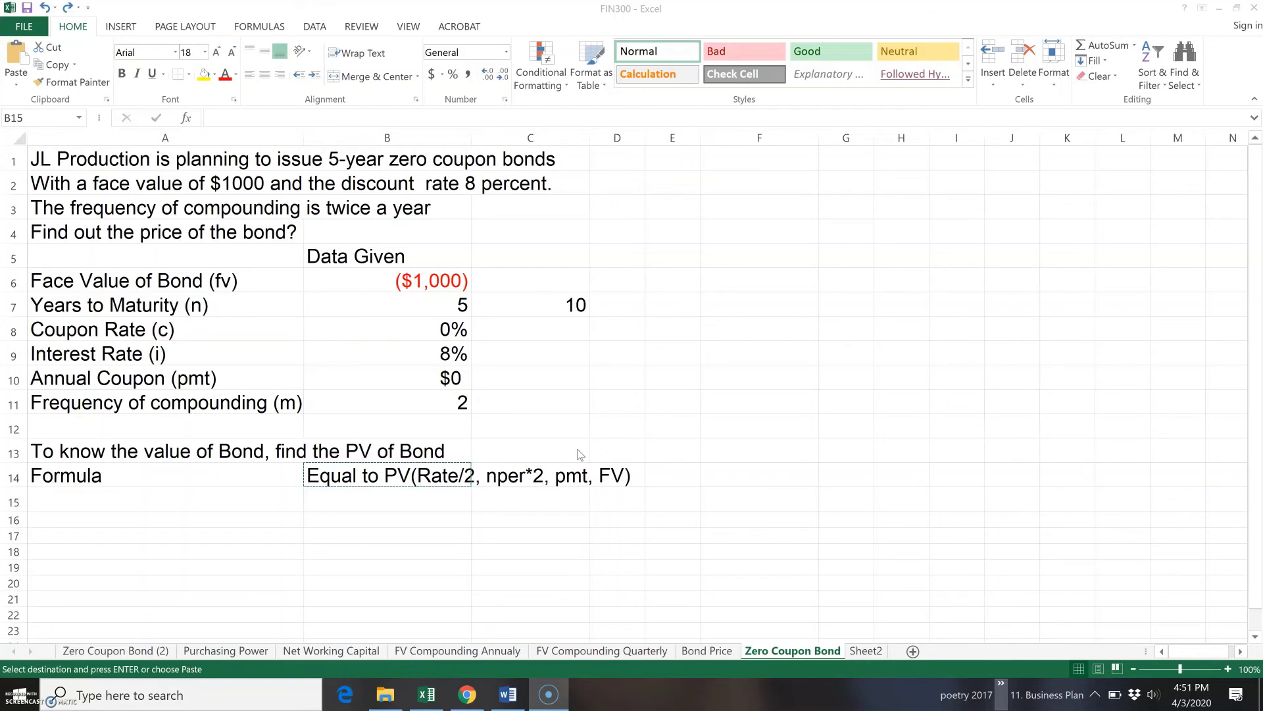
# Start a PV formula in C13 with the interest rate divided by the compounding frequency, B9/B11, as its rate argument
pyautogui.click(545, 451)
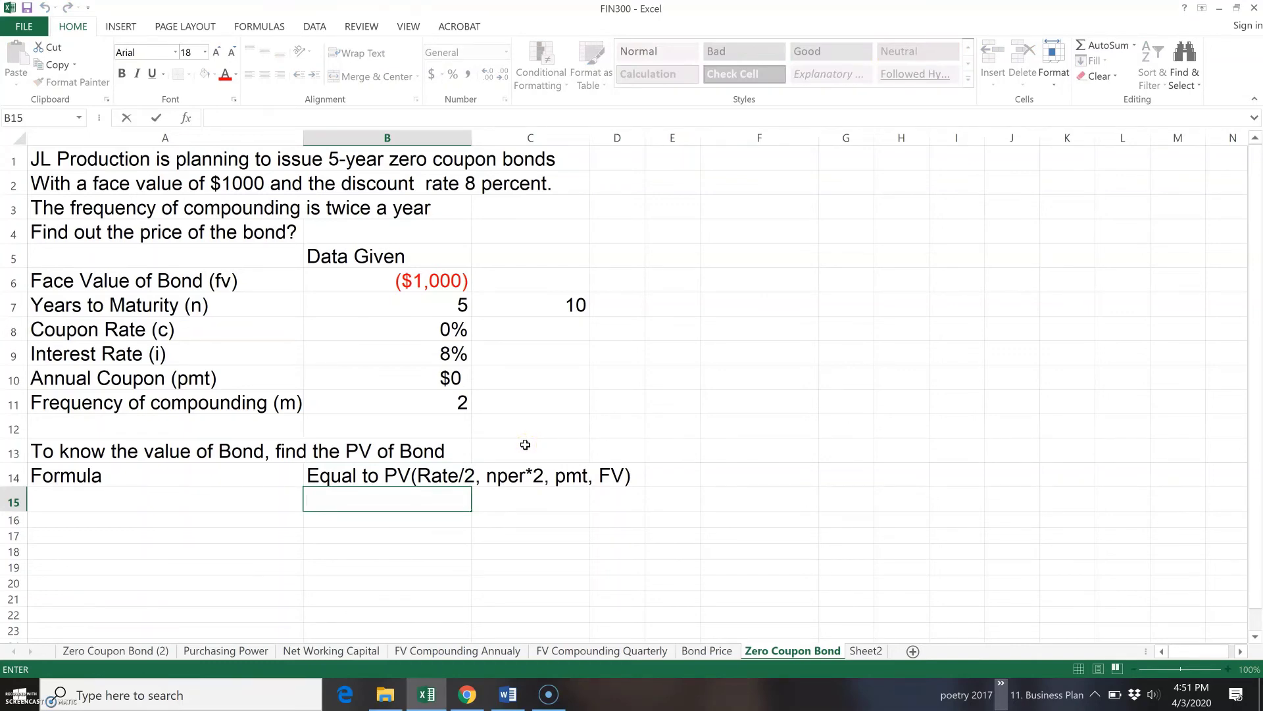
pyautogui.click(525, 445)
pyautogui.write('=PV(')
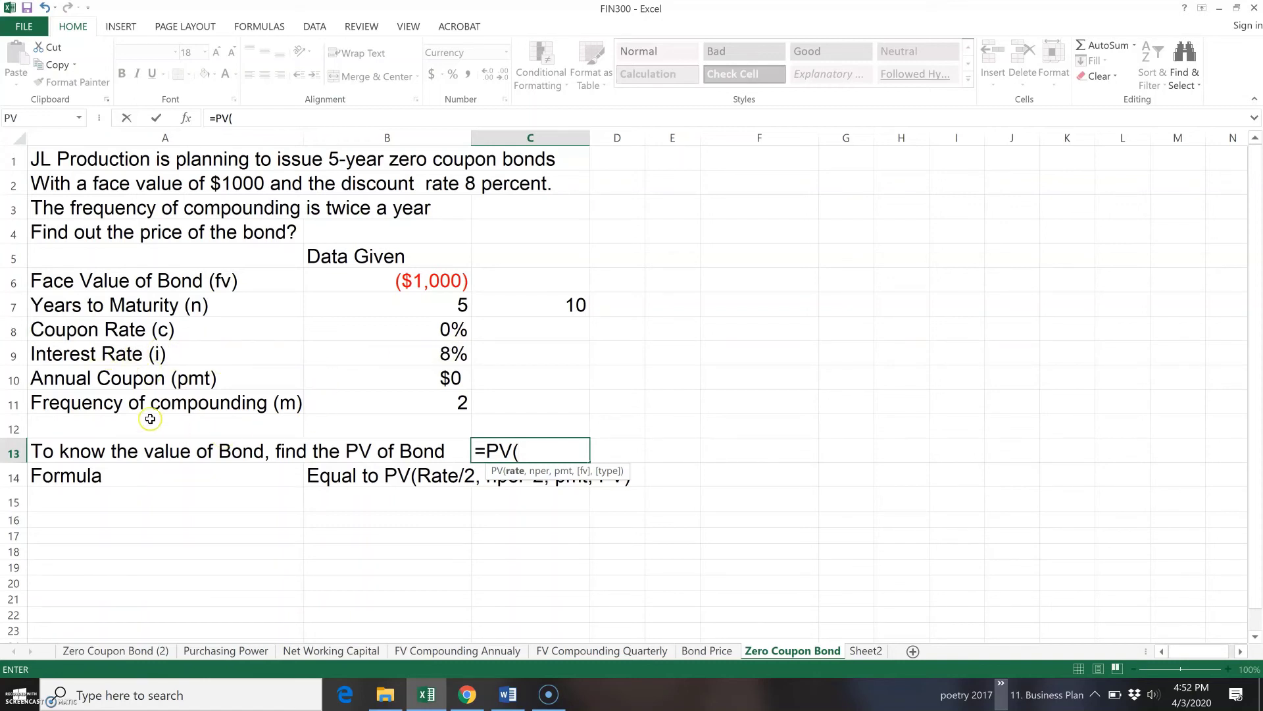
pyautogui.click(422, 357)
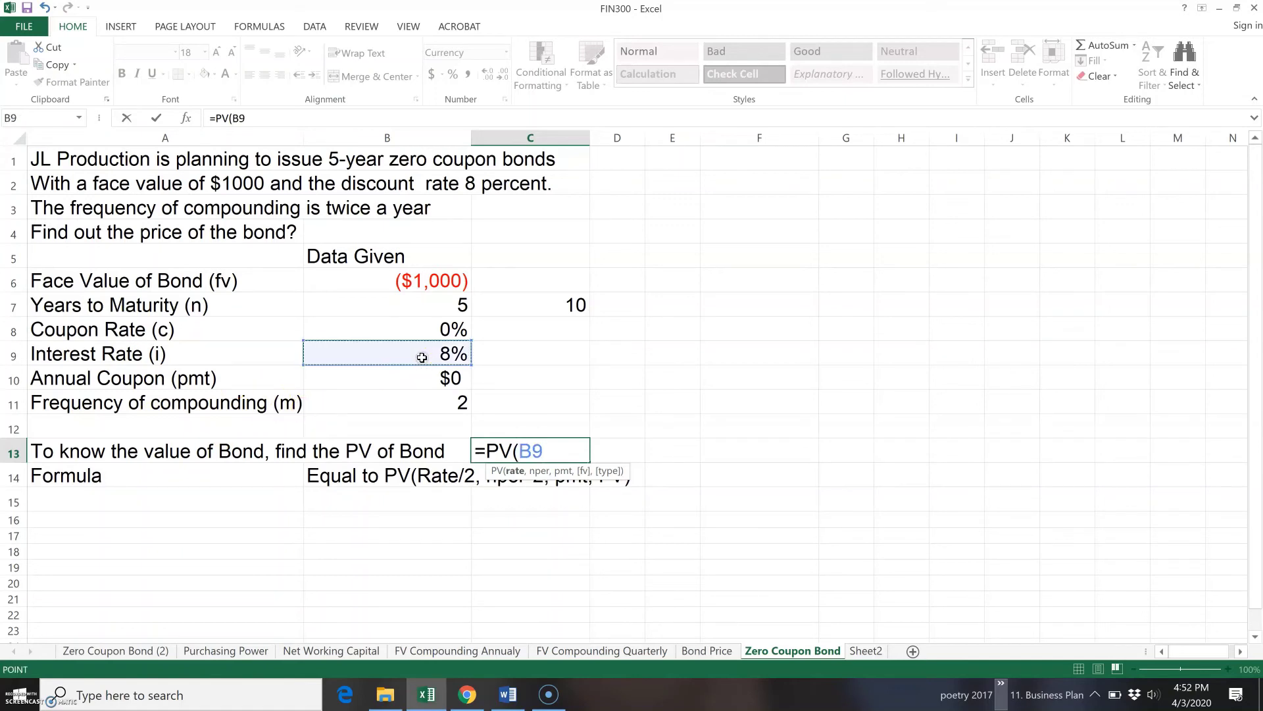
pyautogui.write('/')
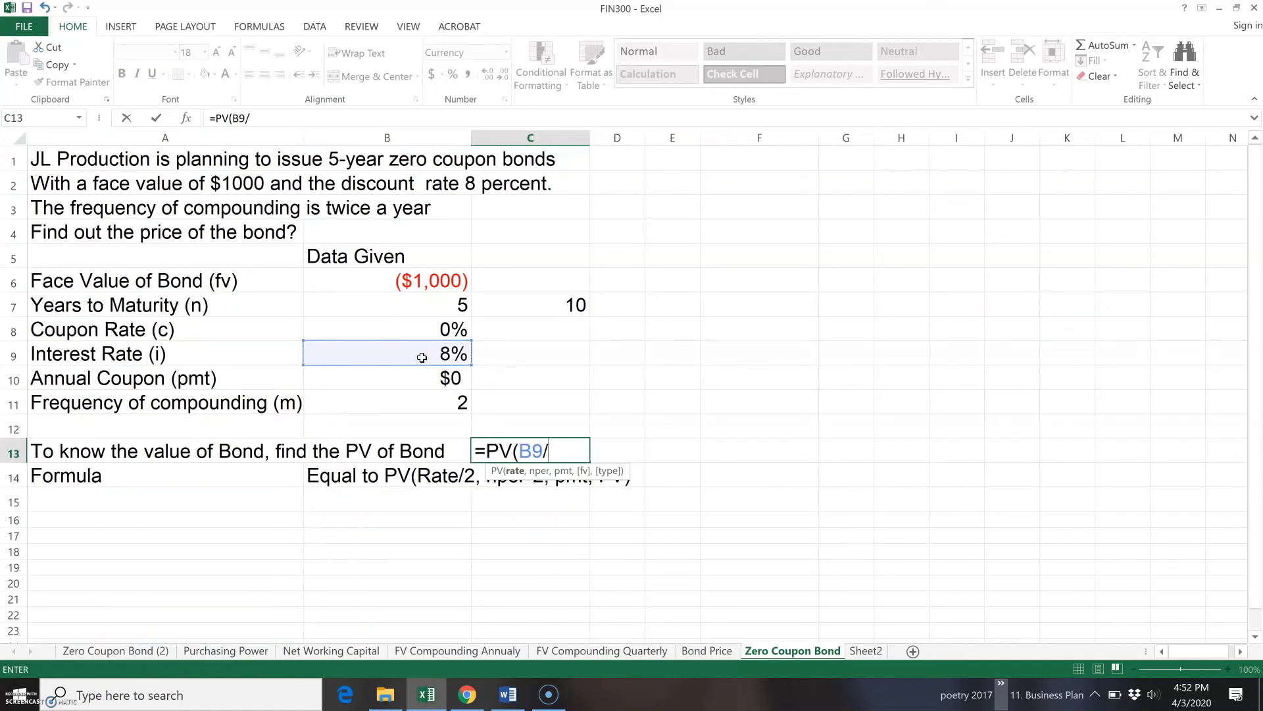
pyautogui.click(422, 398)
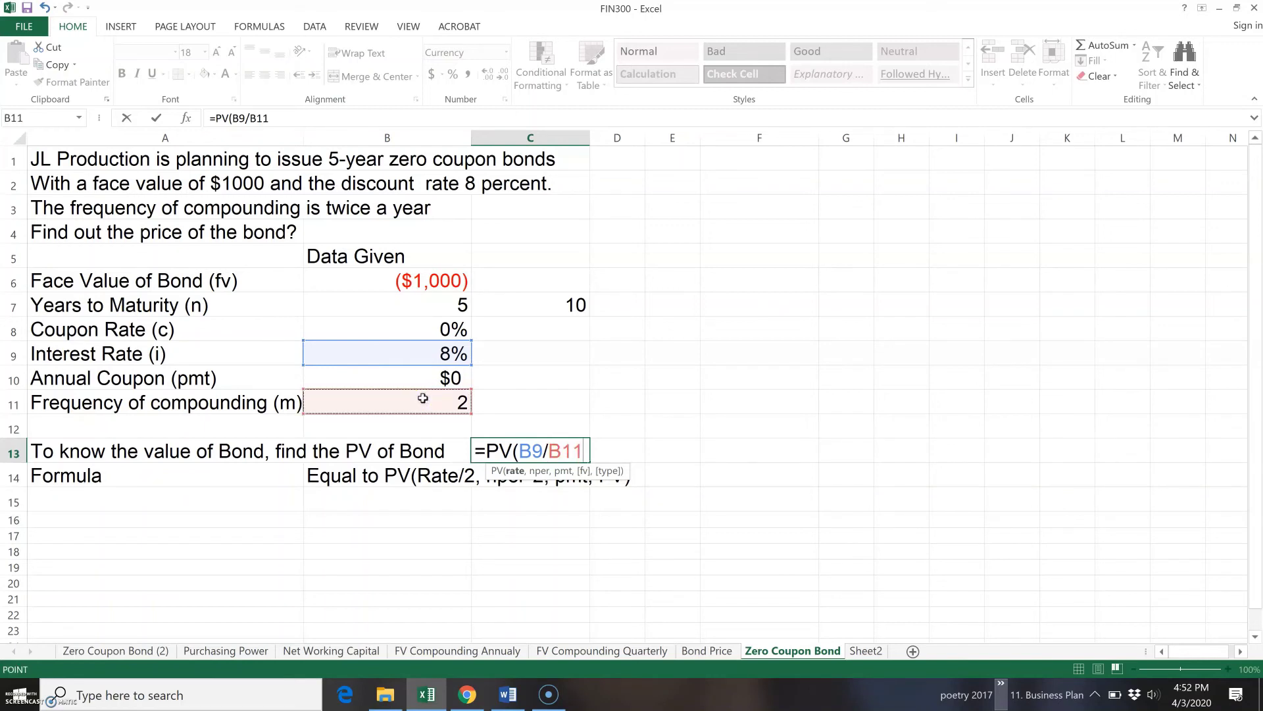
pyautogui.write(',')
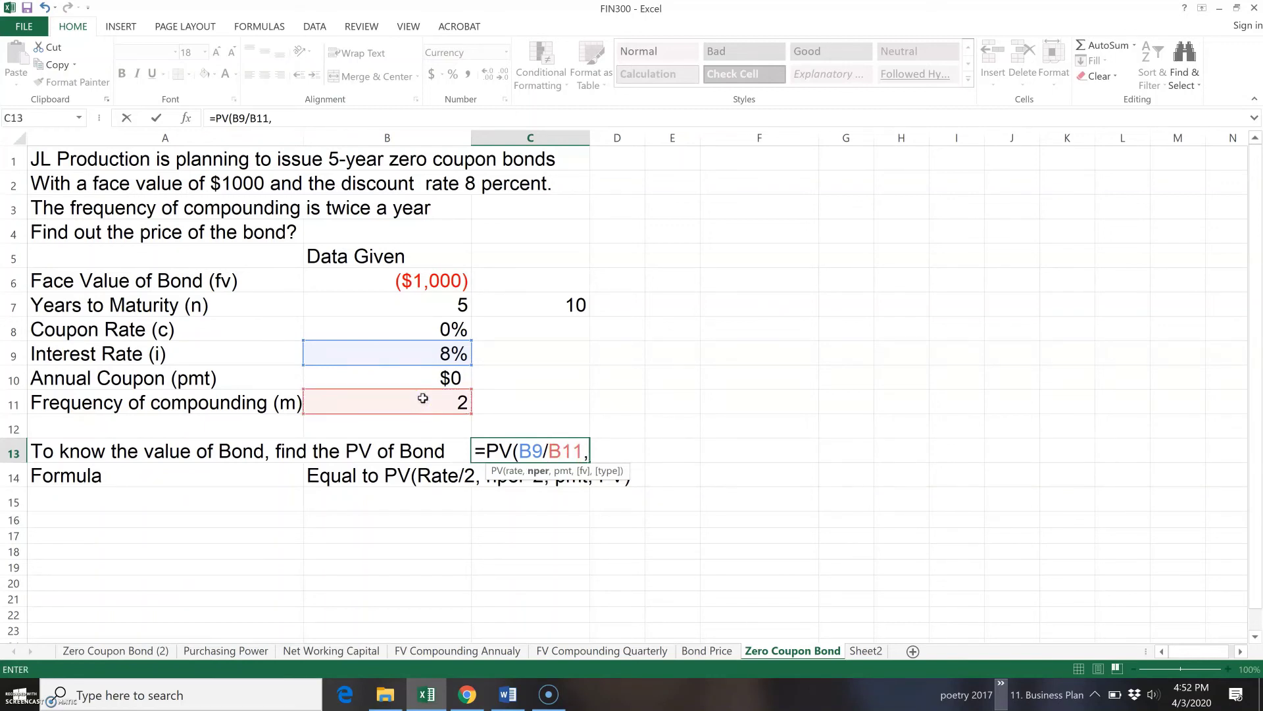
# Complete the bond's PV formula in C13 with C7 as periods, B10 as payment and B6 as future value
pyautogui.click(547, 305)
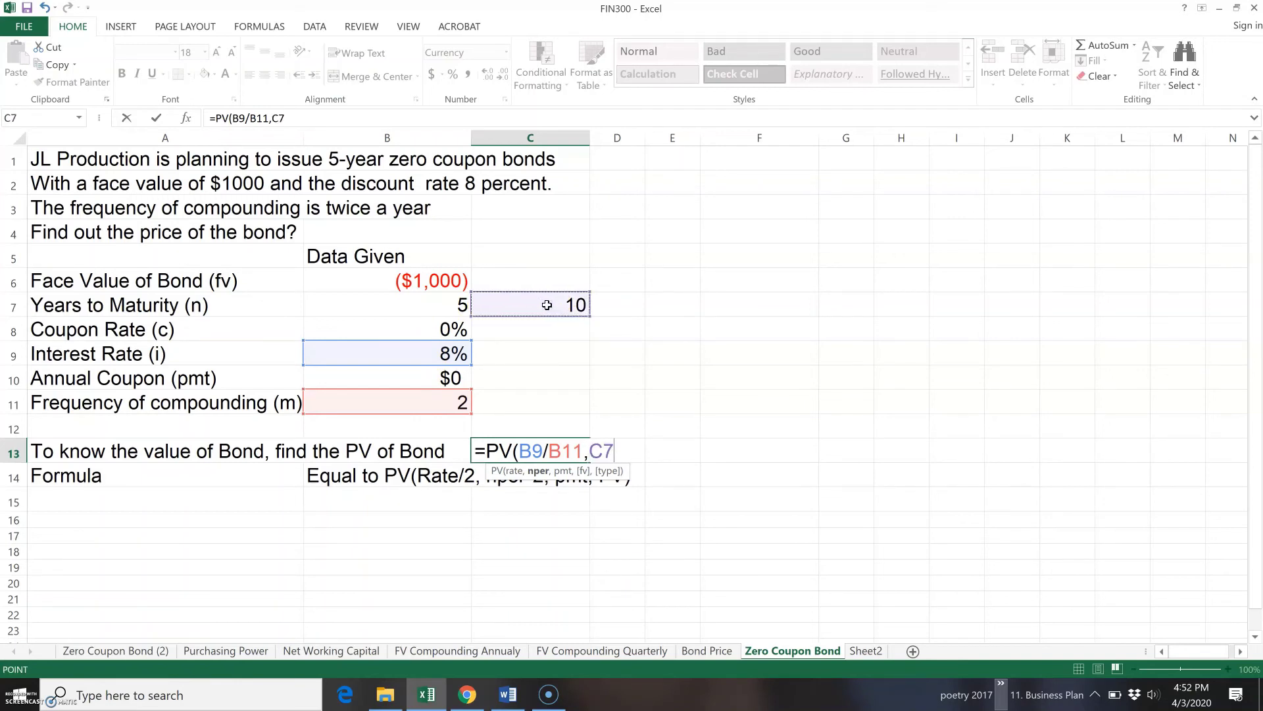
pyautogui.write(',')
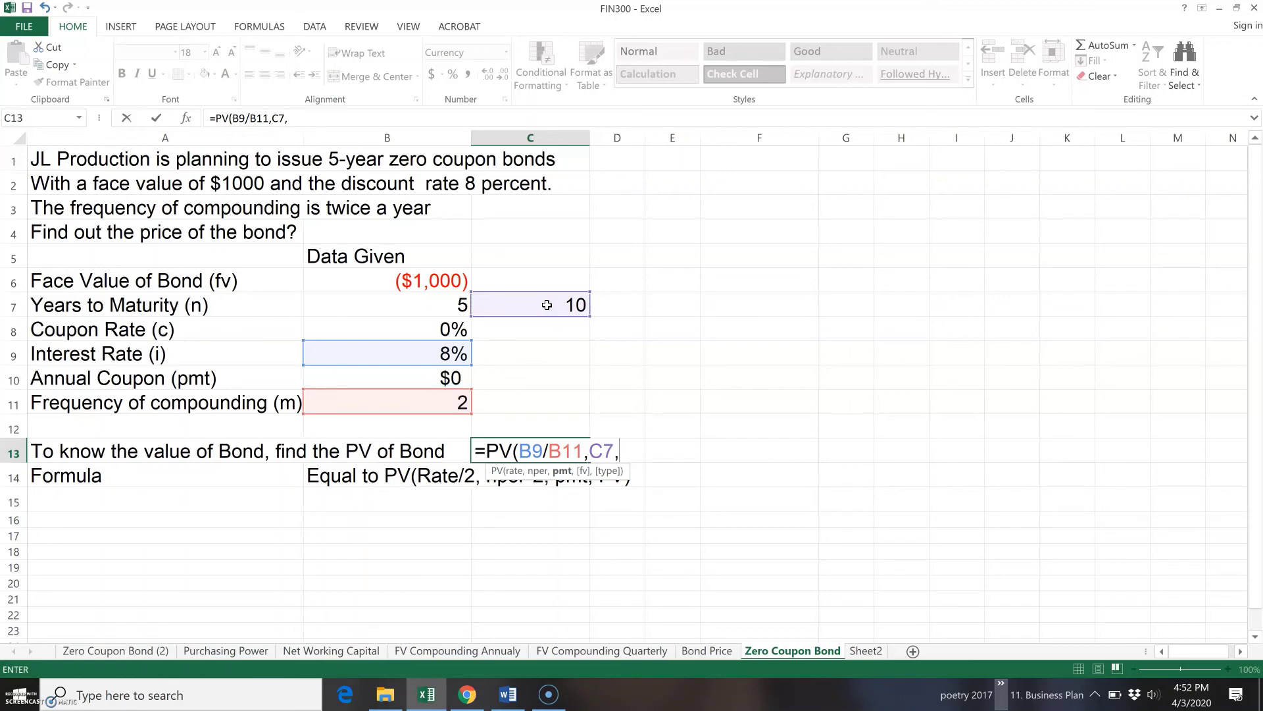
pyautogui.click(443, 376)
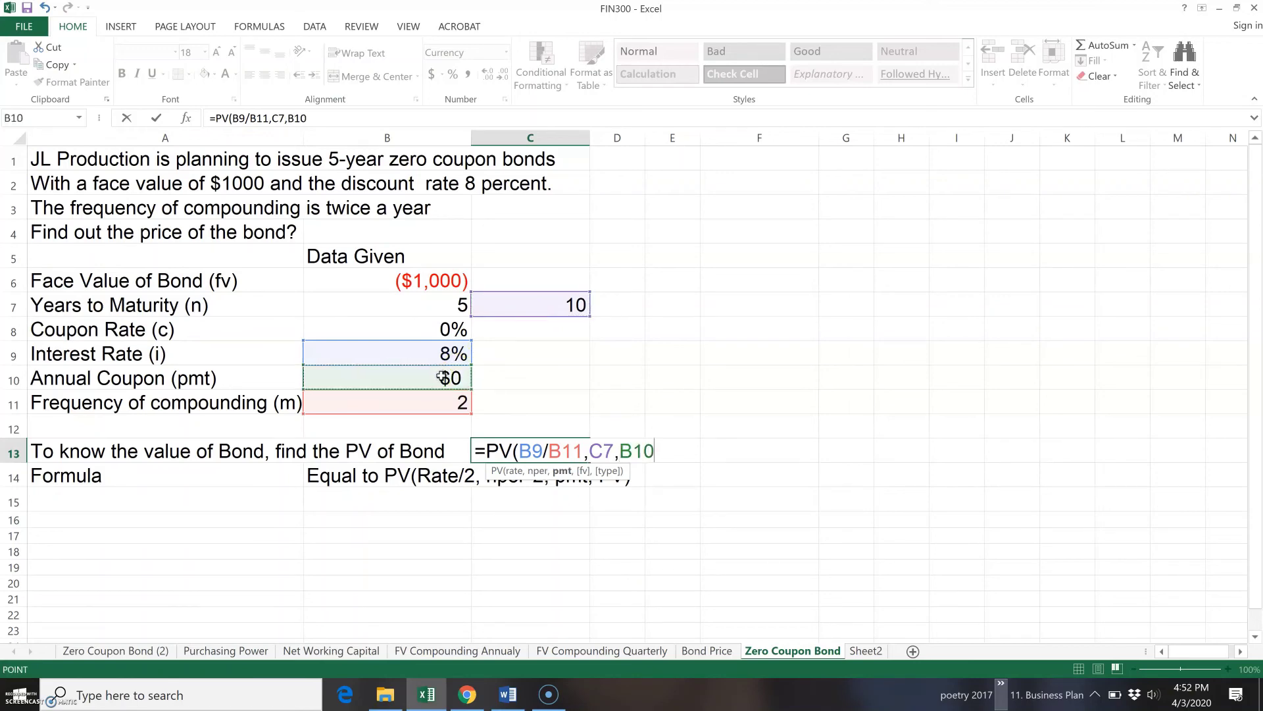
pyautogui.write(',')
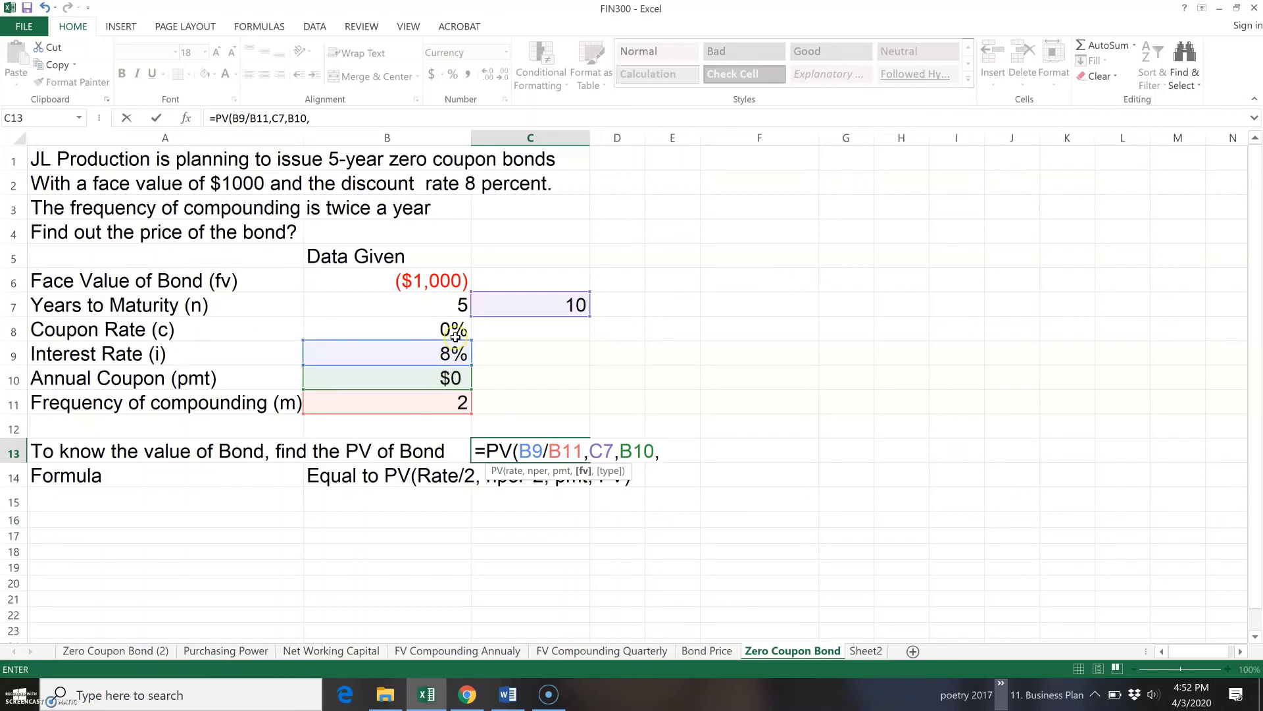
pyautogui.click(422, 282)
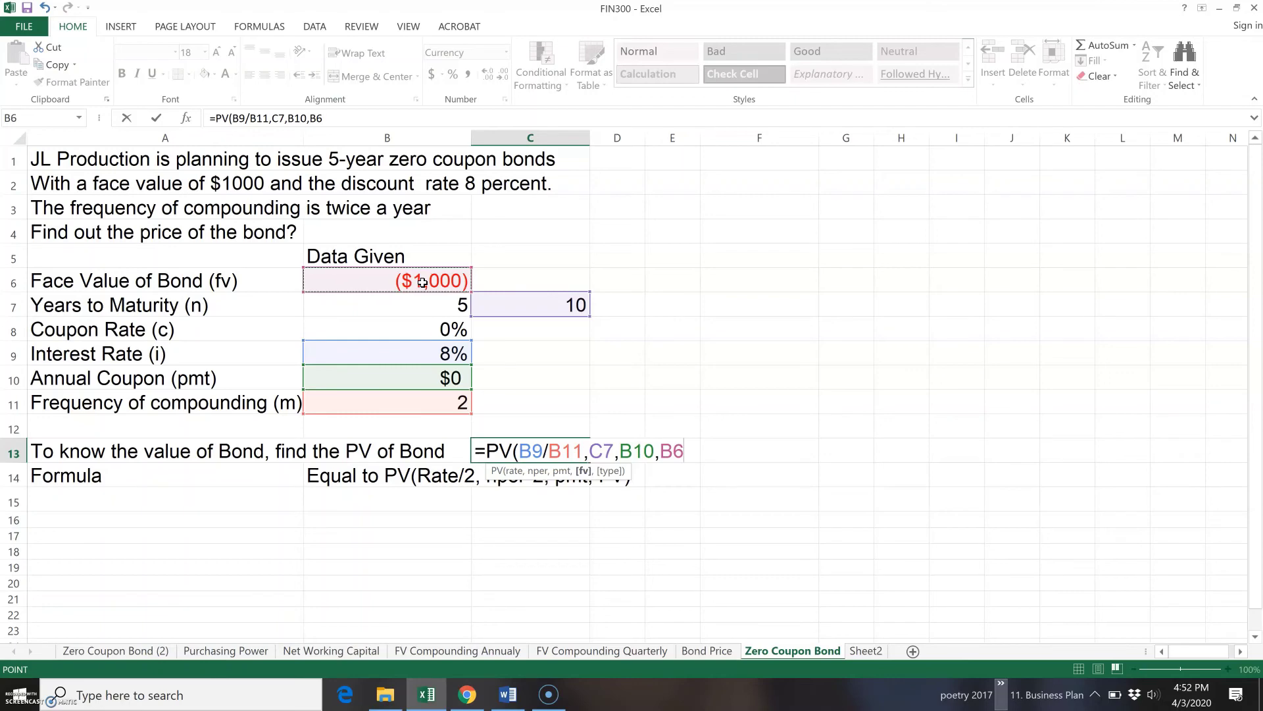
pyautogui.write(')')
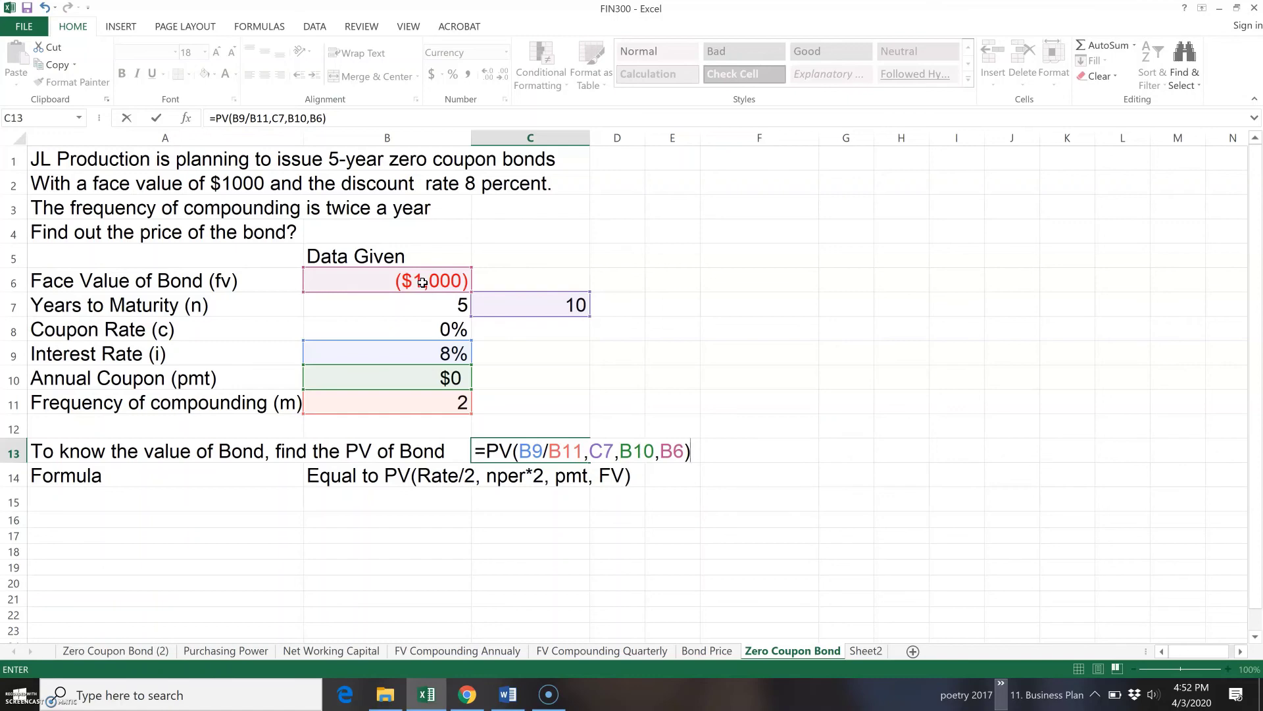
pyautogui.press('Return')
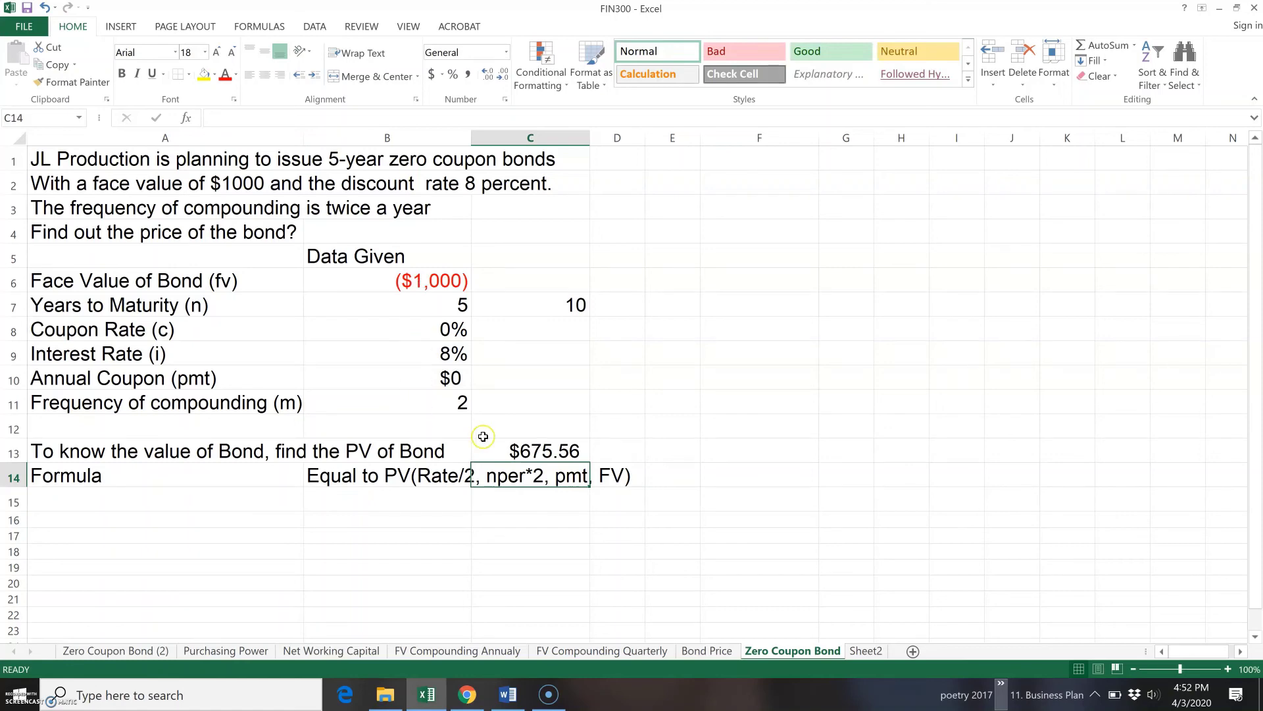
pyautogui.click(548, 451)
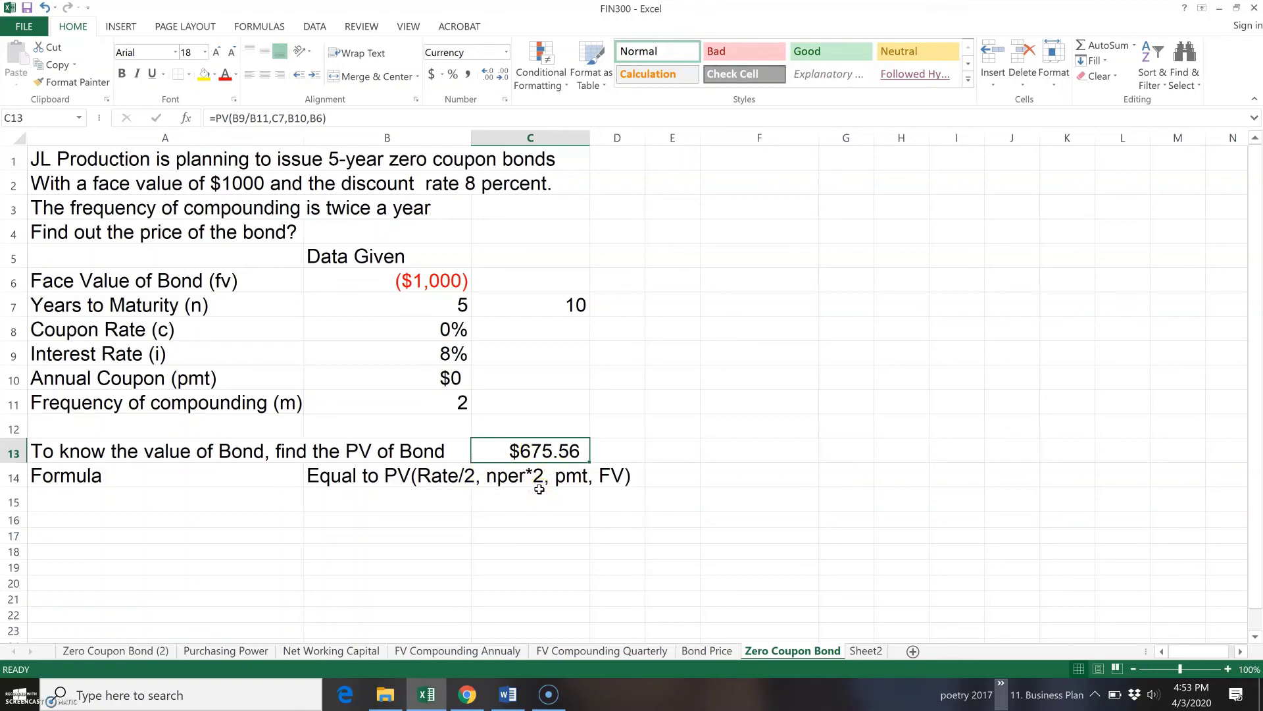
pyautogui.click(455, 495)
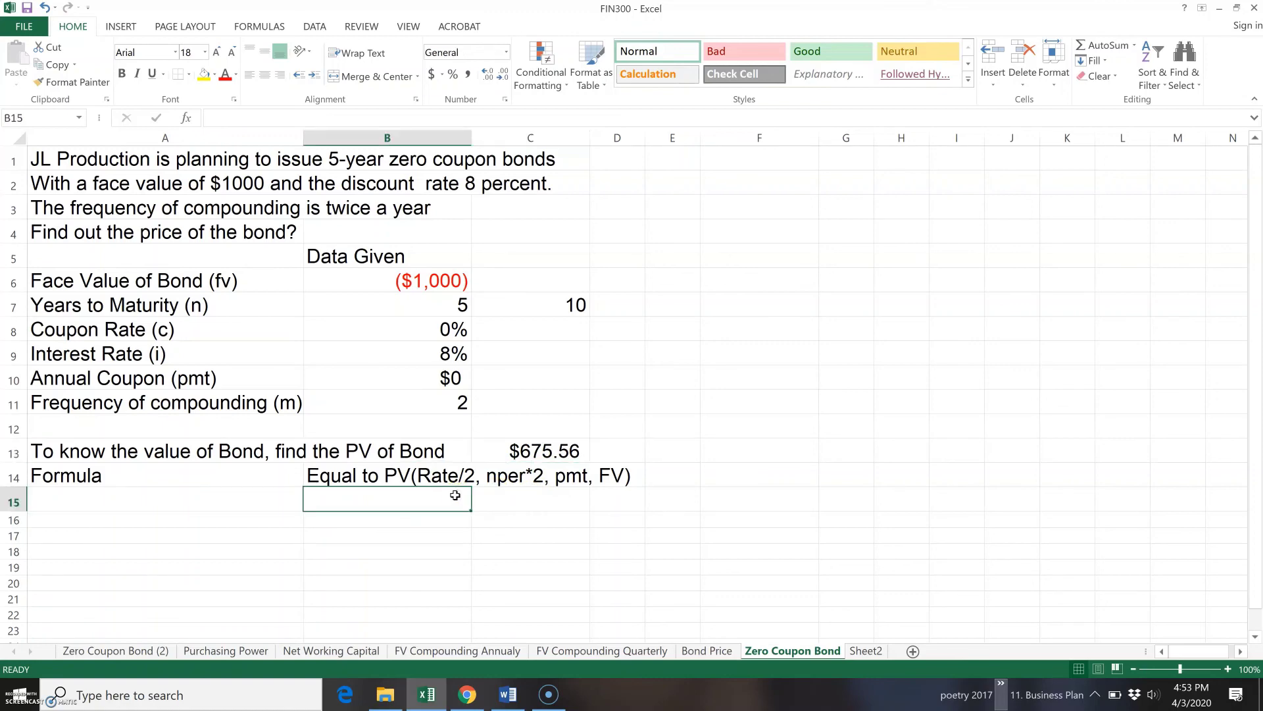
pyautogui.write('=')
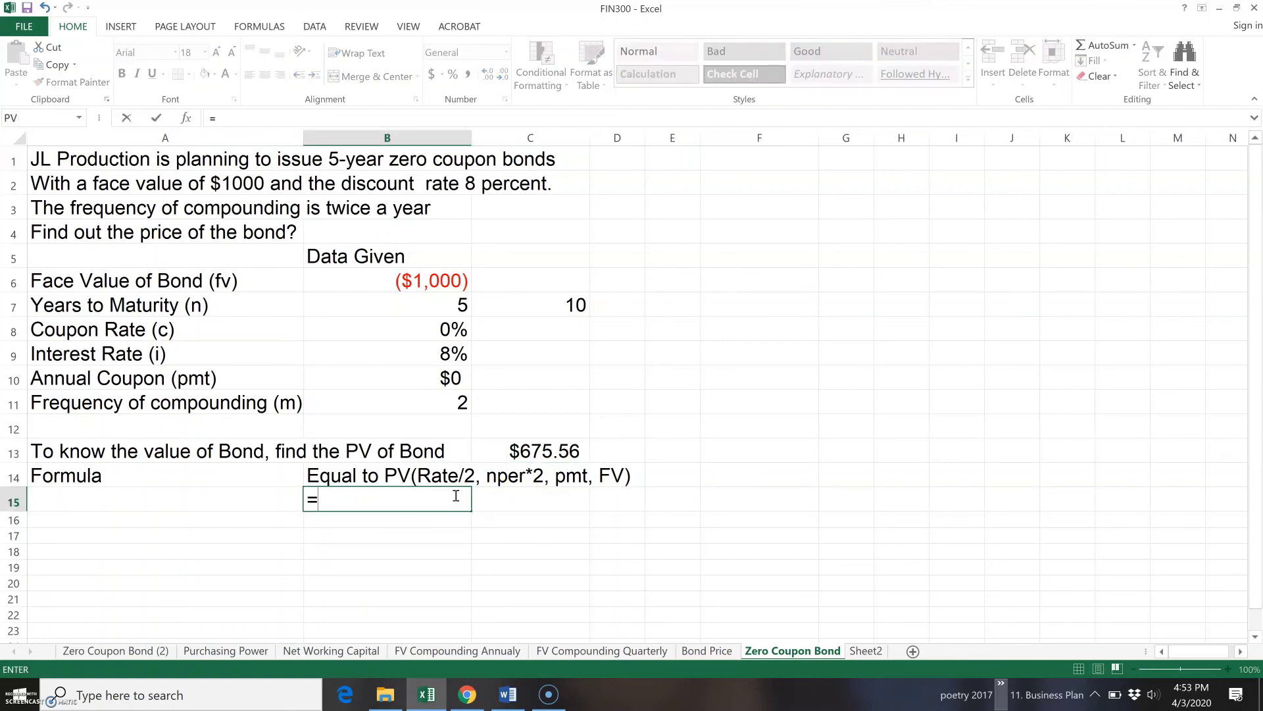
pyautogui.write('P')
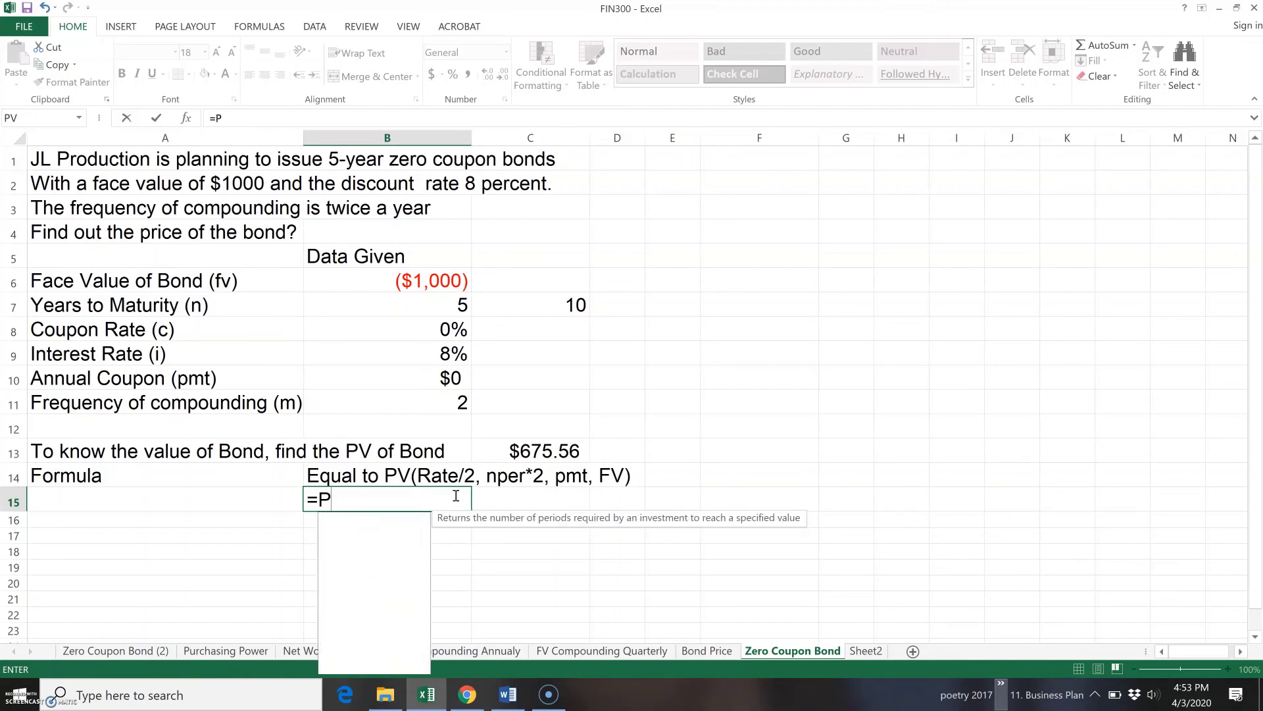
pyautogui.write('V(')
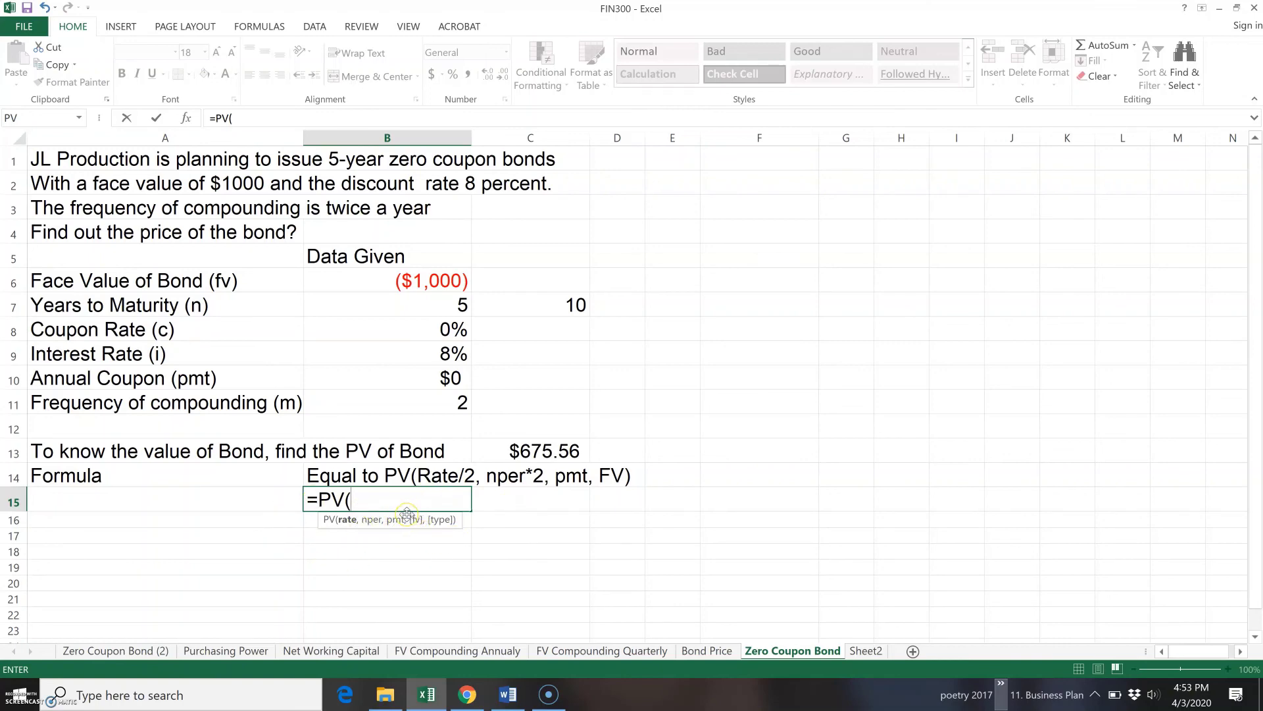
pyautogui.press('BackSpace')
pyautogui.press('BackSpace')
pyautogui.press('BackSpace')
pyautogui.press('BackSpace')
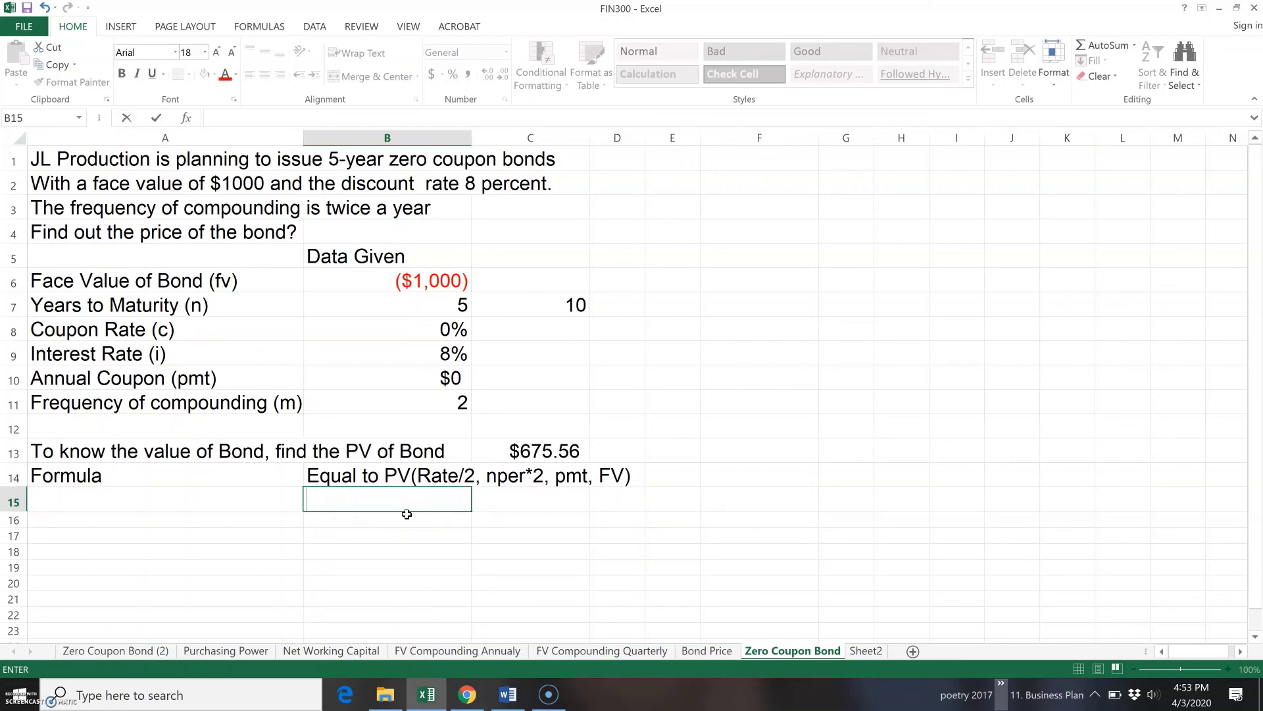
pyautogui.click(534, 495)
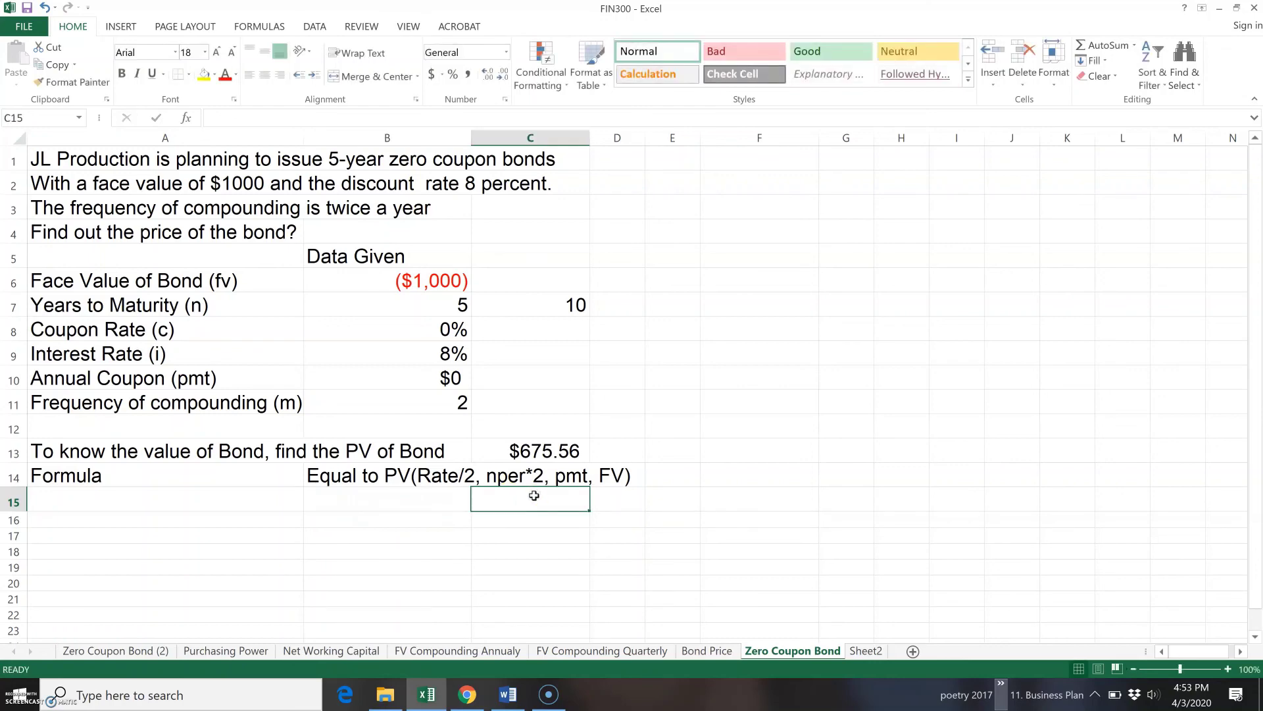